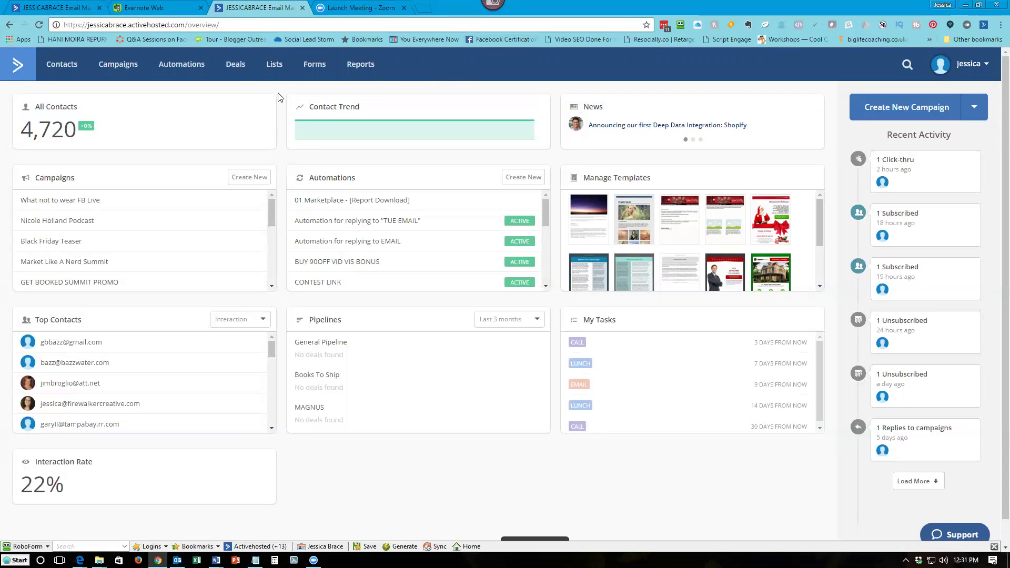
- Go to Contacts and open the Import page to add existing contacts
left_click(65, 73)
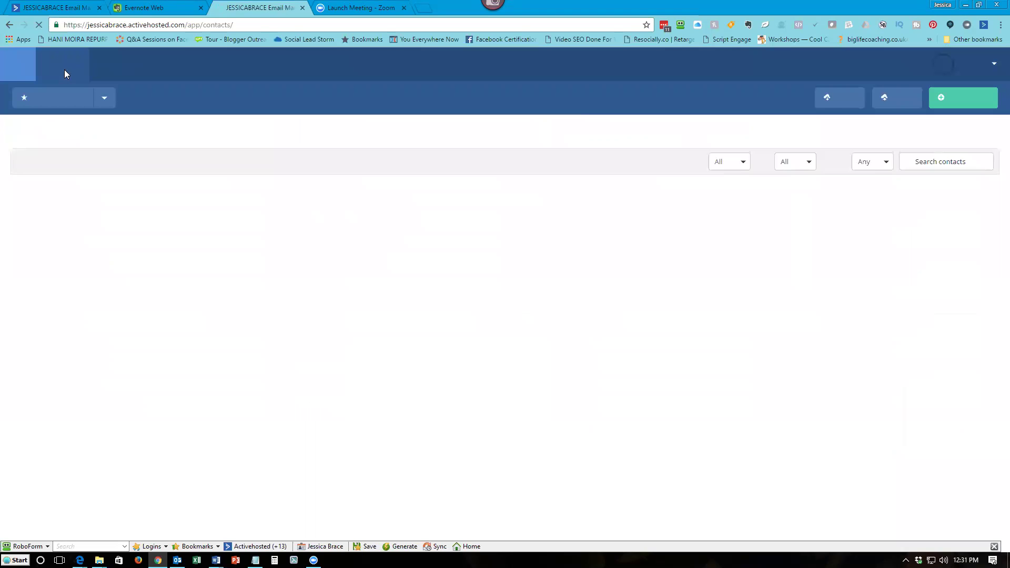
left_click(890, 93)
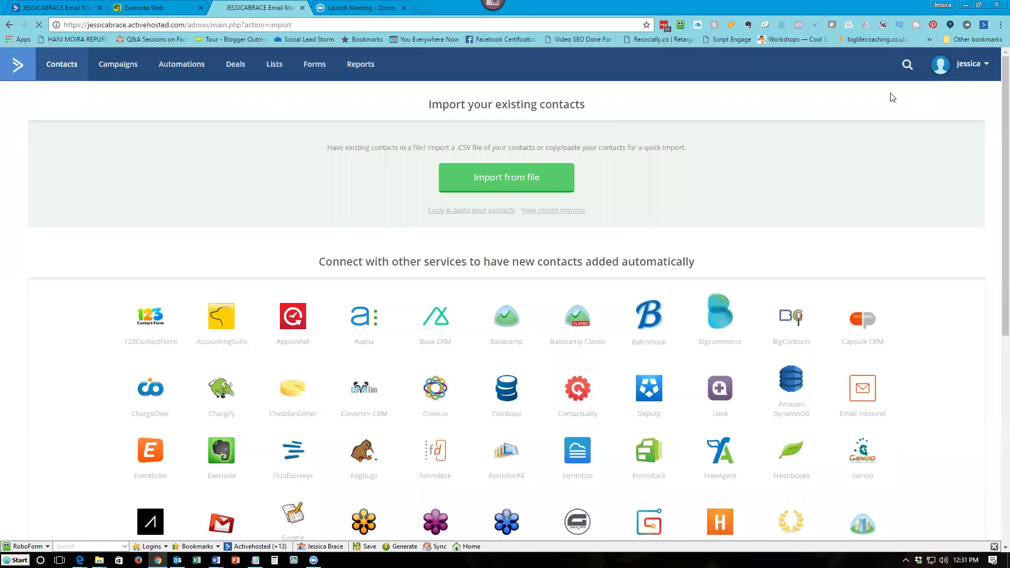
- Start a CSV file import and search the Dropbox folder for the contacts file
left_click(517, 179)
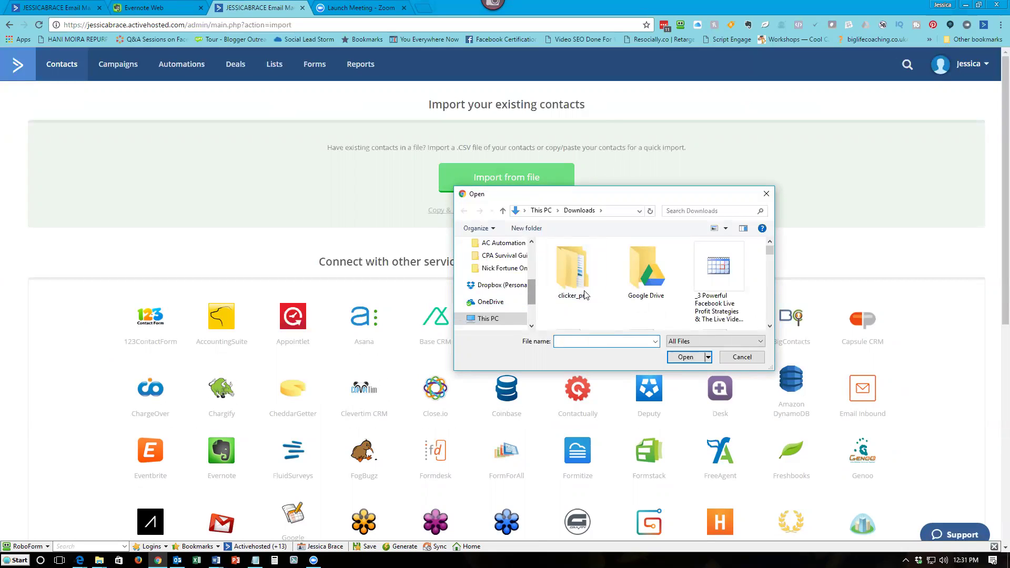
left_click_drag(769, 250, 770, 256)
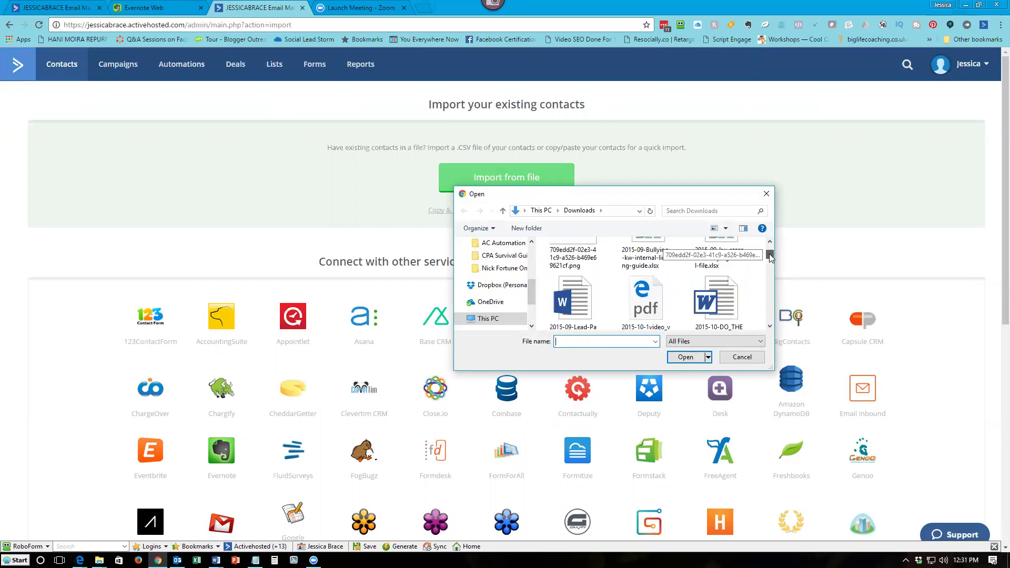
left_click(507, 289)
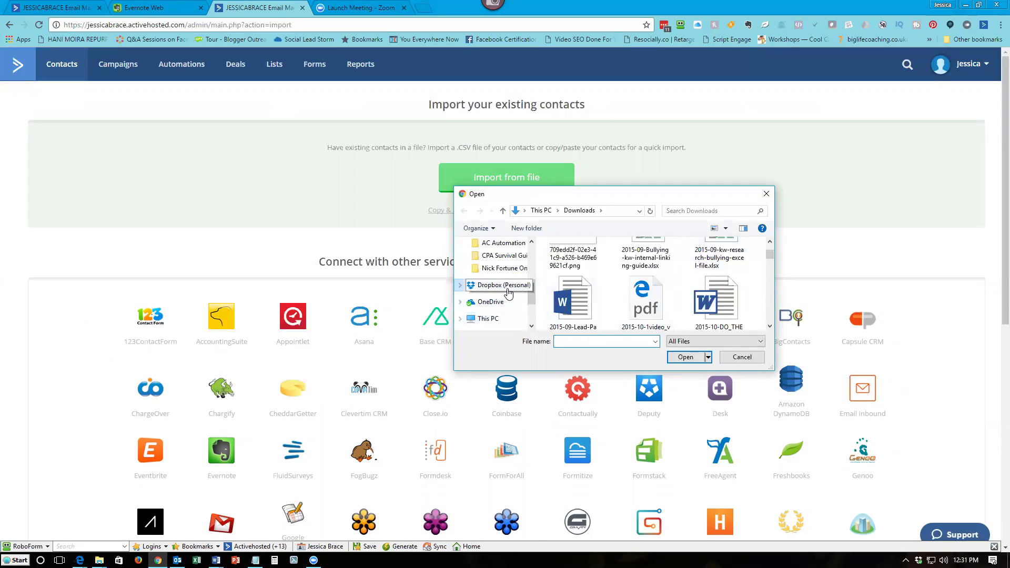
left_click_drag(771, 253, 768, 307)
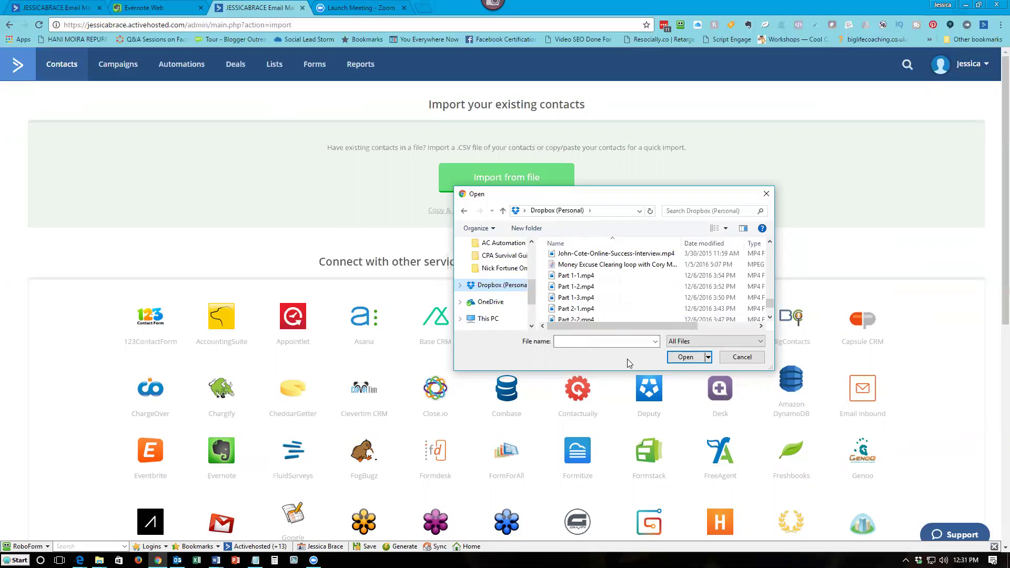
left_click(602, 343)
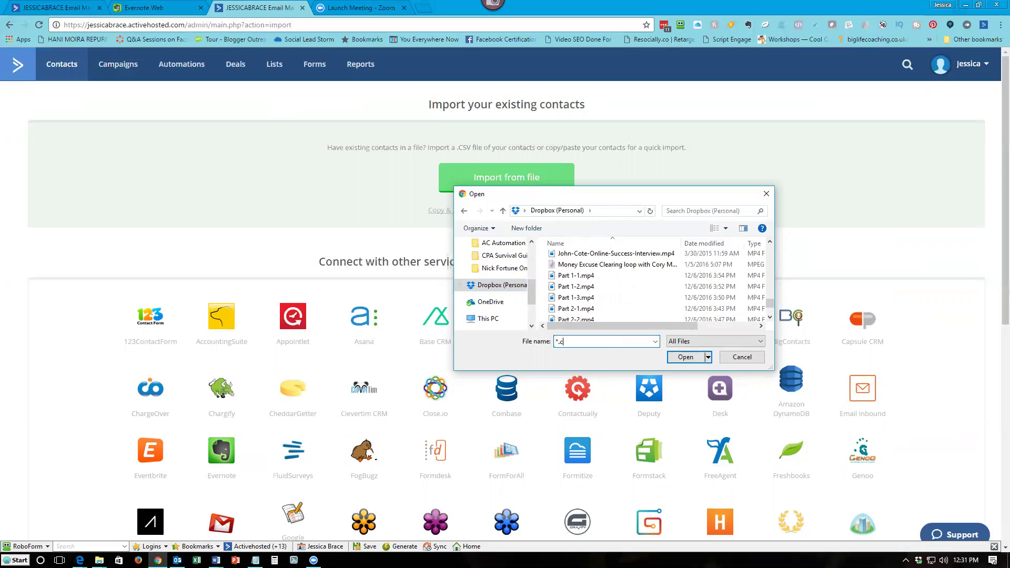
key("Return")
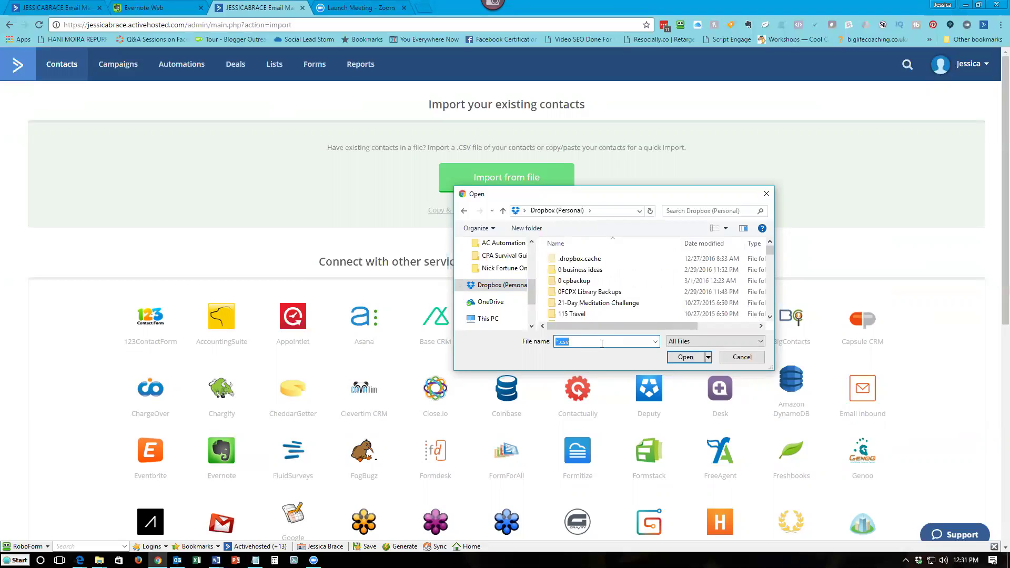
left_click_drag(769, 250, 770, 314)
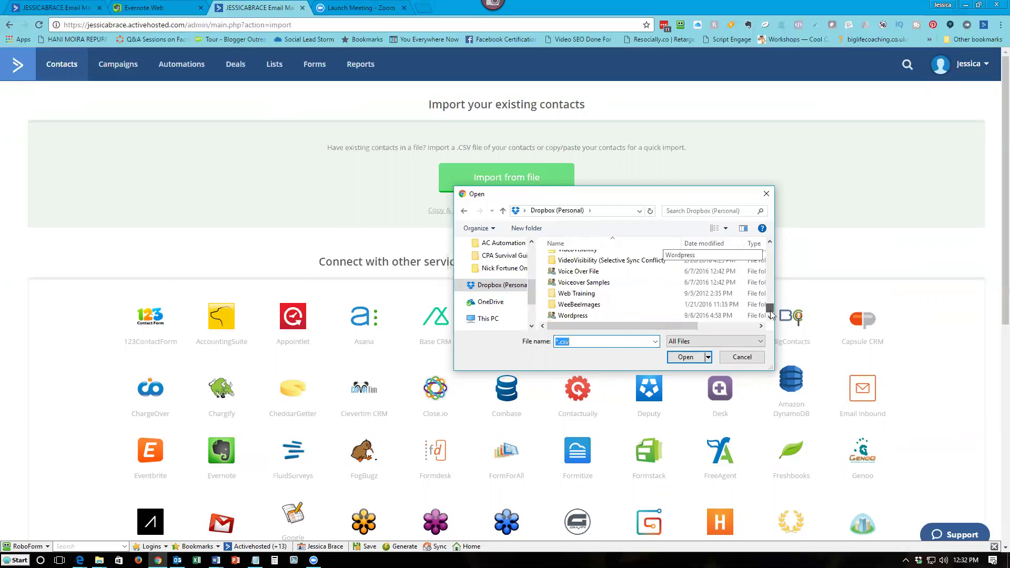
left_click(718, 342)
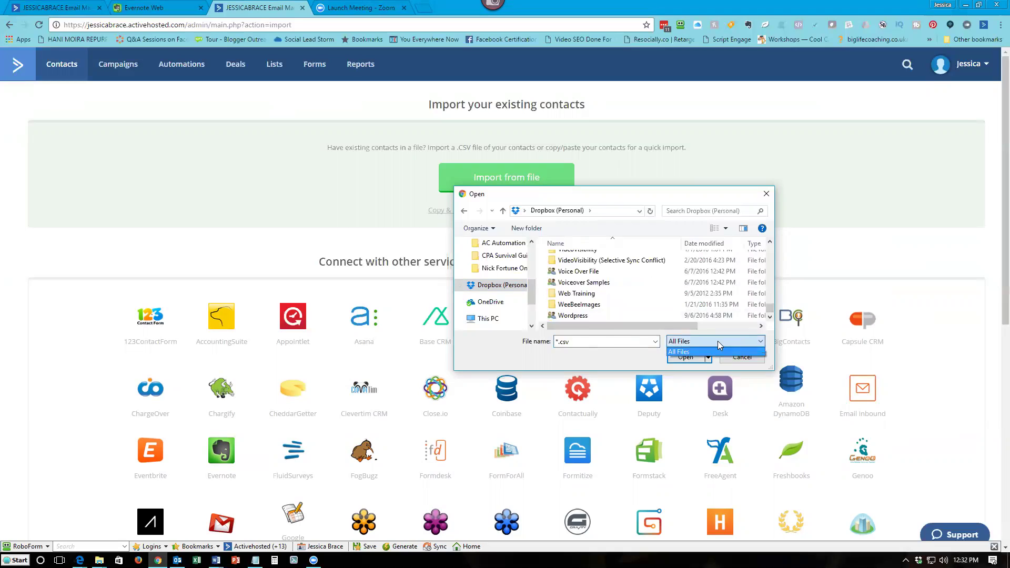
left_click(719, 341)
left_click(582, 341)
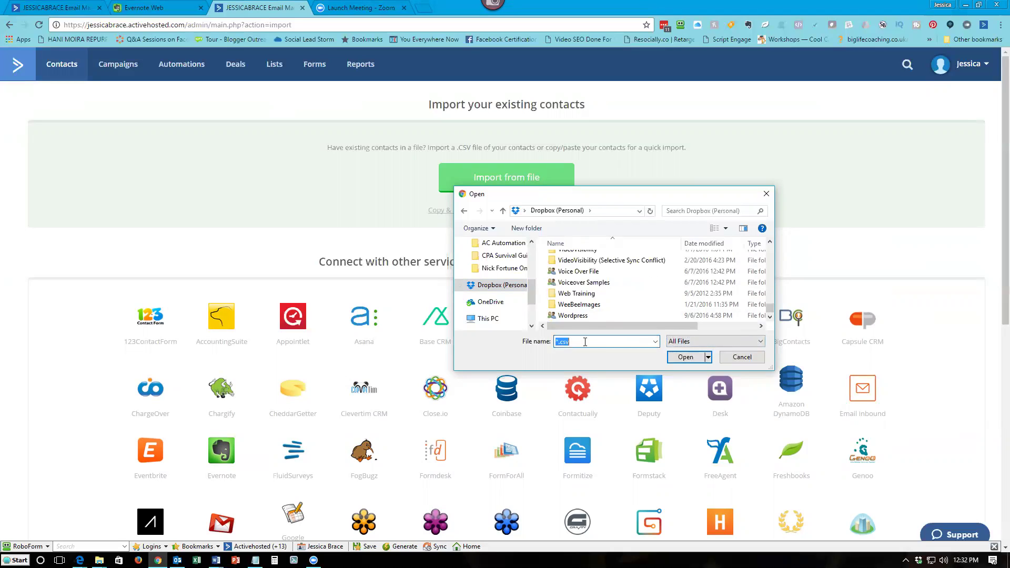
key("BackSpace")
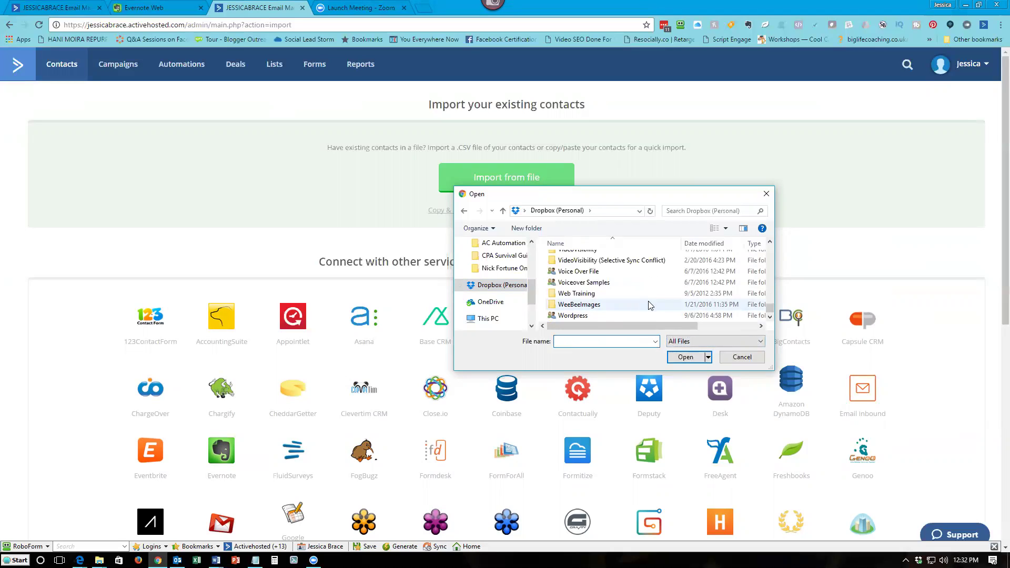
- Pick FL-Email-Database-Export-101215.csv from the Desktop folder for import
scroll(532, 297, "up", 5)
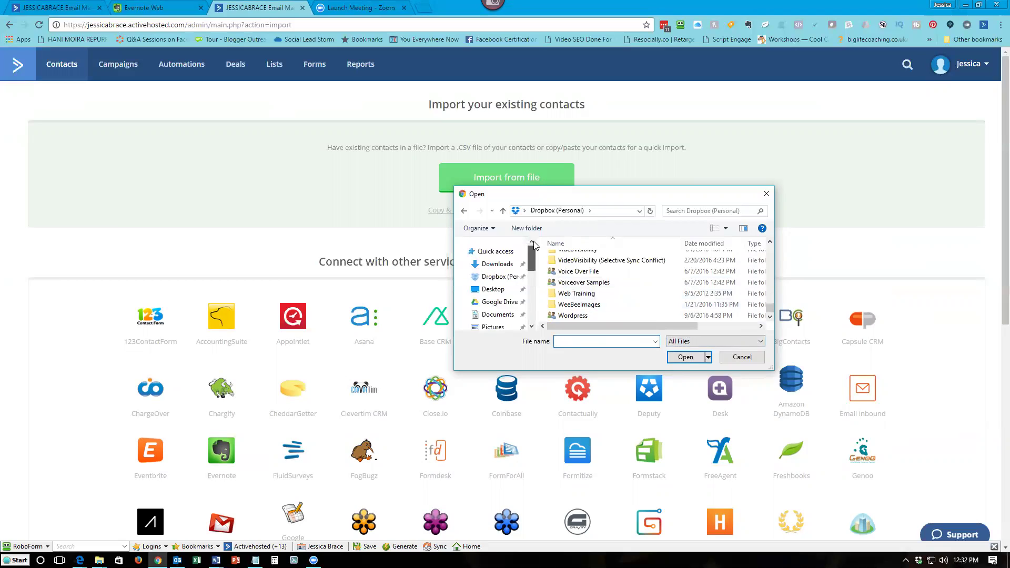
left_click(497, 301)
left_click(492, 290)
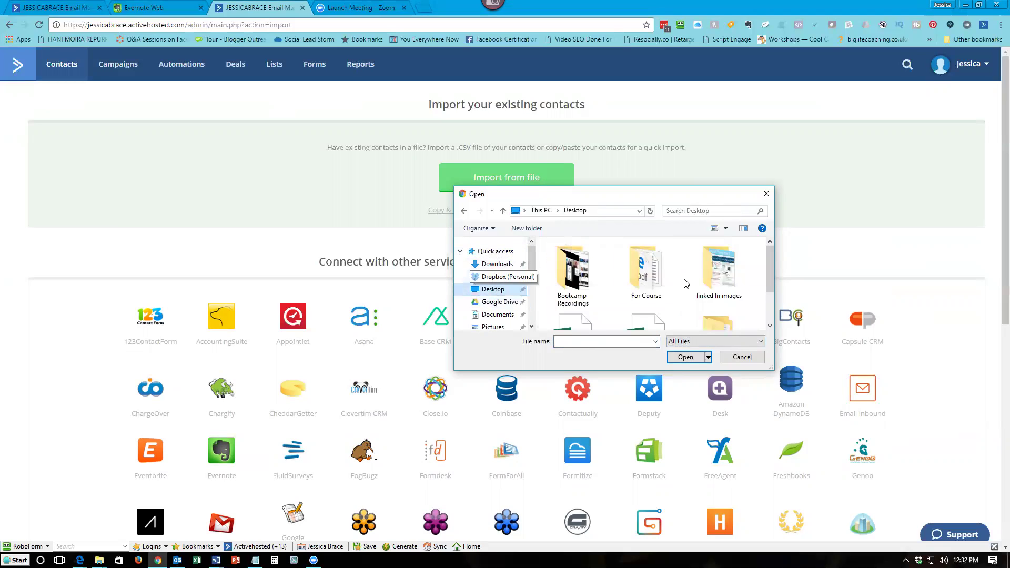
left_click_drag(769, 258, 766, 289)
left_click(654, 290)
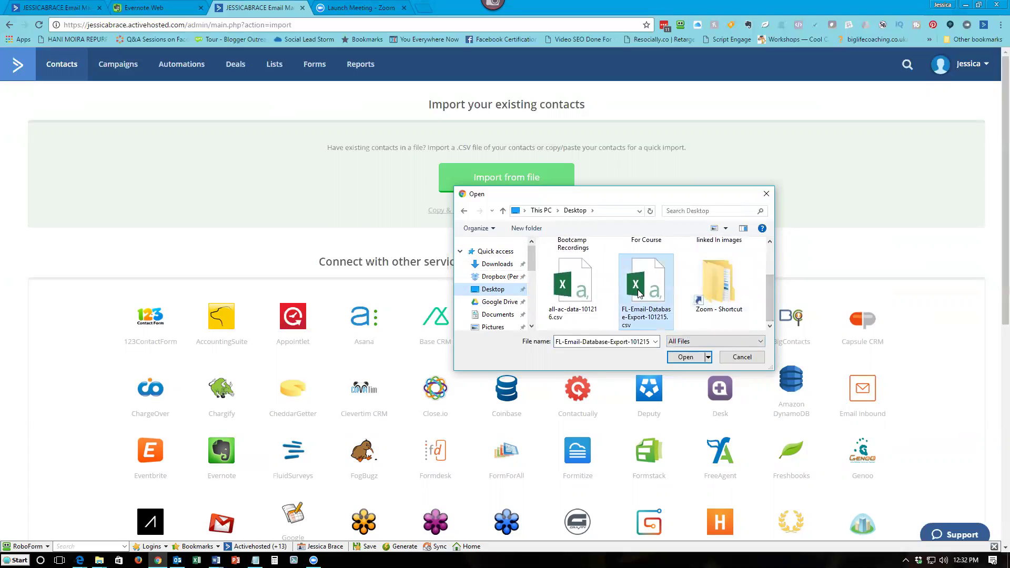
left_click(686, 357)
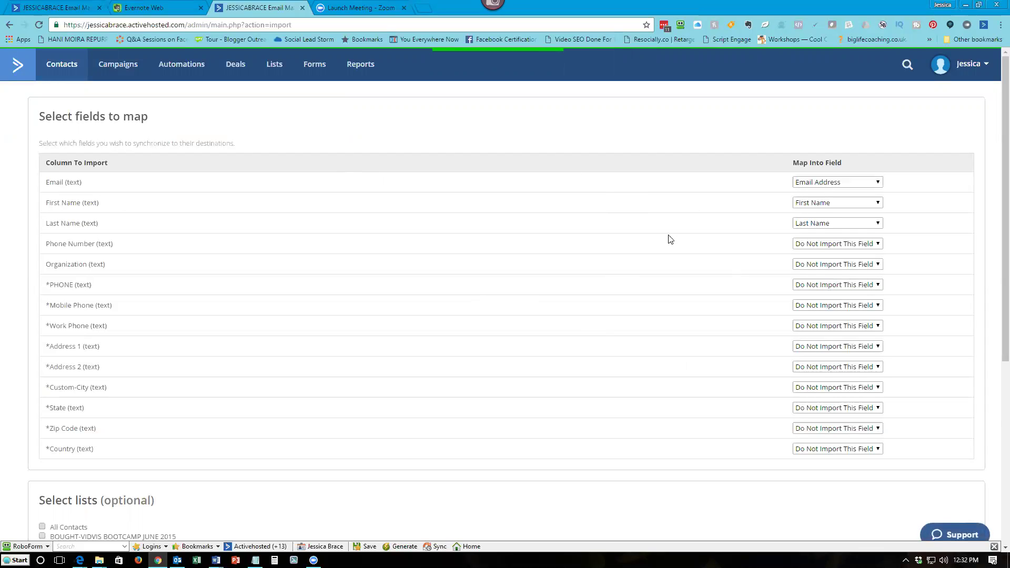
- Map the Phone Number column to the Phone field
left_click(878, 243)
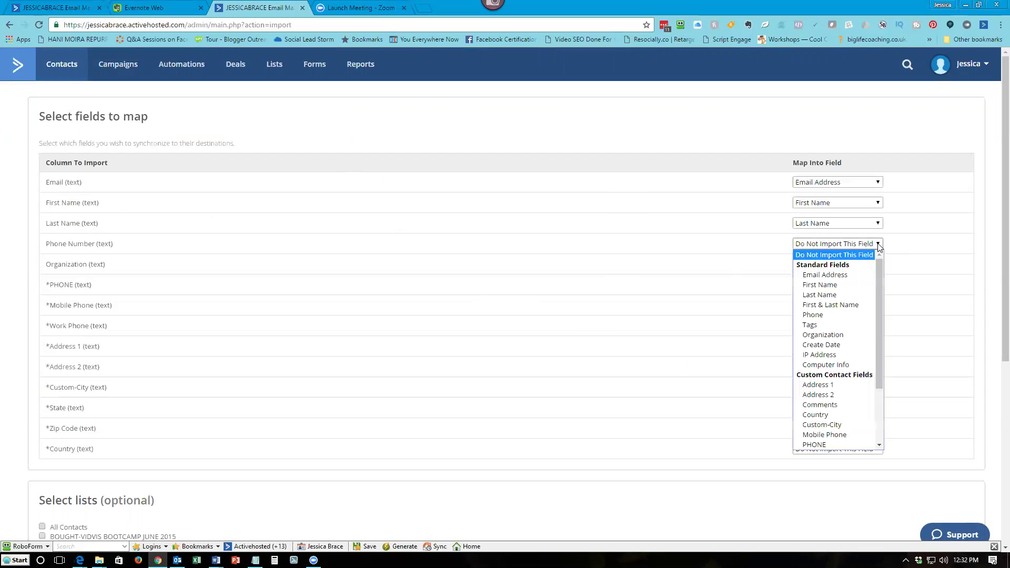
left_click(863, 314)
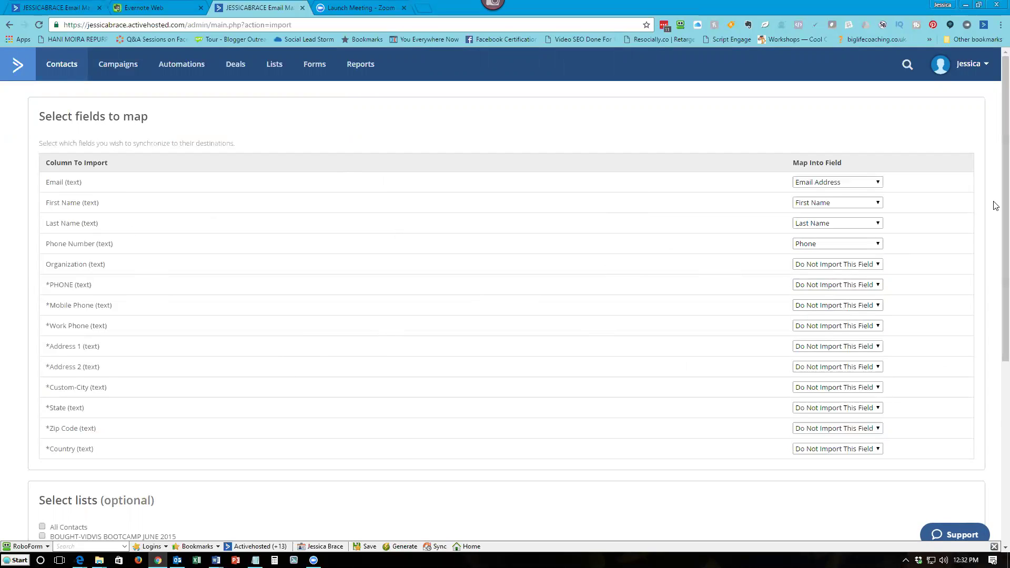
scroll(993, 205, "down", 4)
- Tick All Contacts as the destination list for the imported contacts
scroll(992, 312, "down", 1)
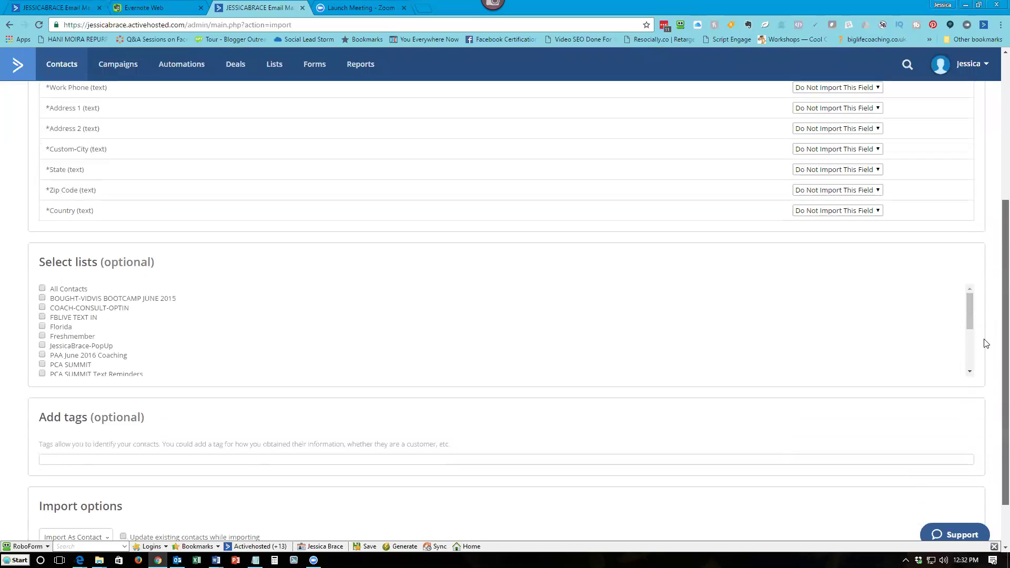
scroll(985, 343, "down", 1)
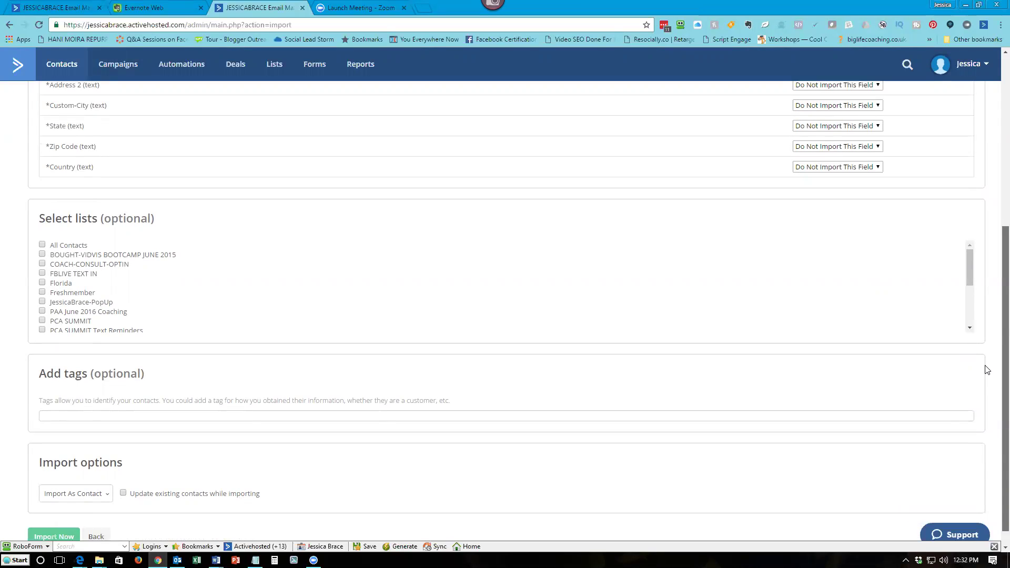
scroll(987, 362, "up", 1)
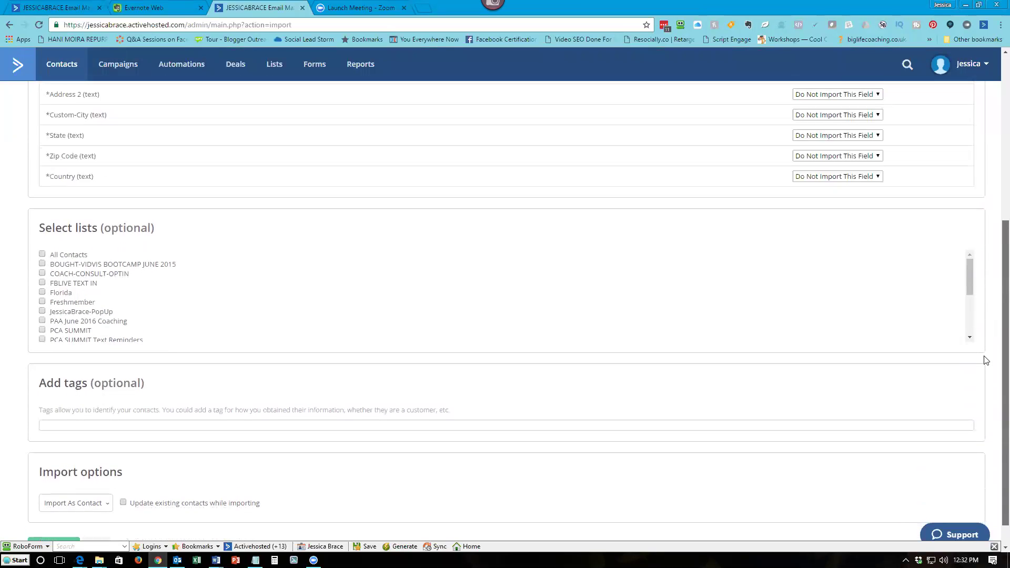
scroll(983, 347, "down", 1)
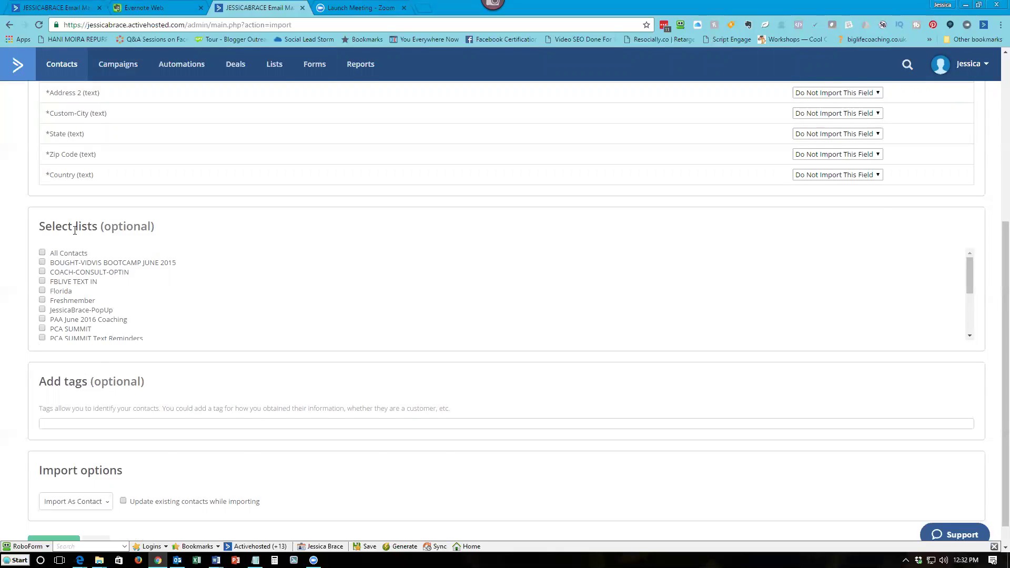
left_click(41, 254)
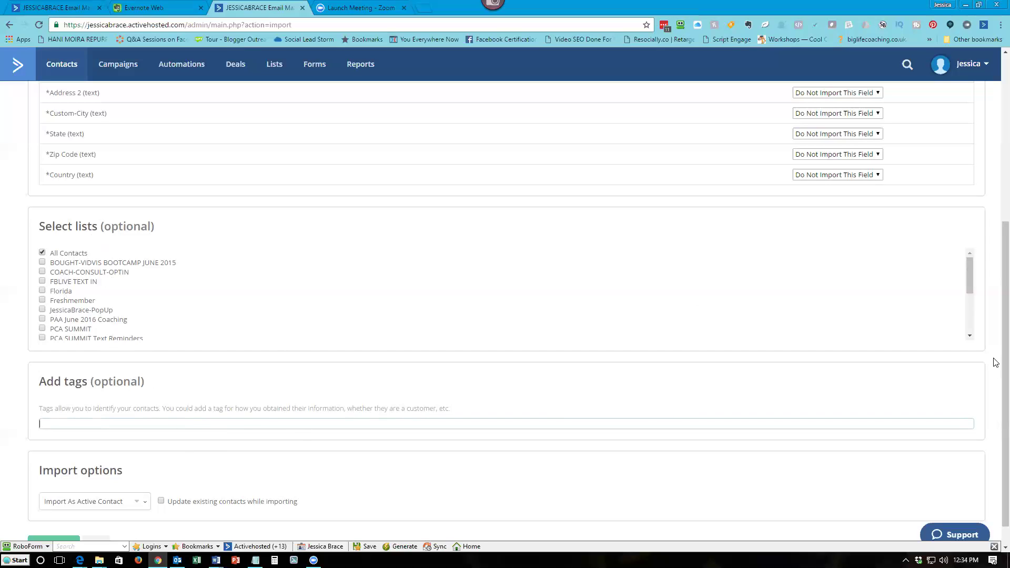
scroll(995, 379, "down", 1)
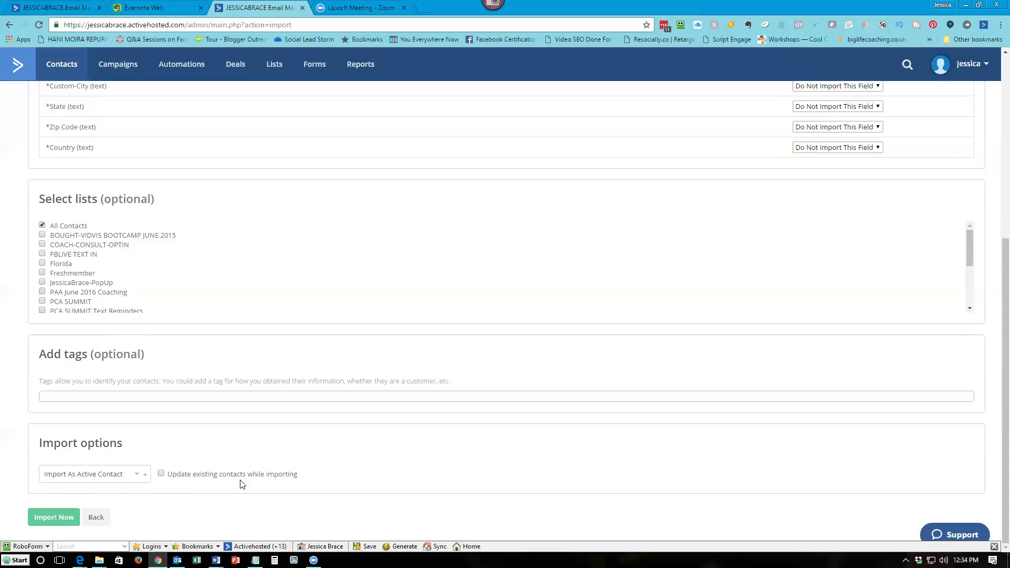
left_click(160, 474)
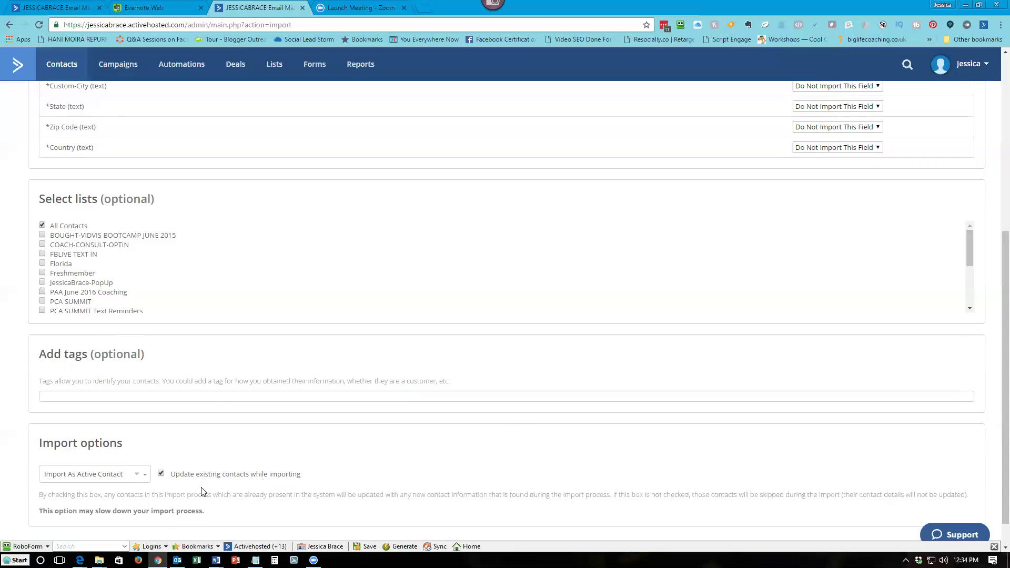
left_click(161, 474)
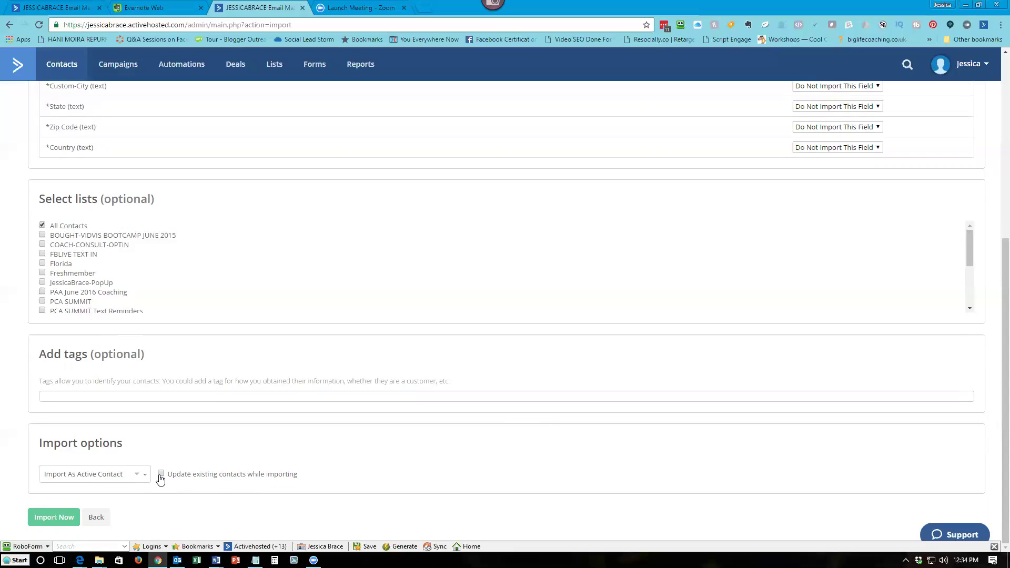
left_click(161, 476)
left_click(160, 475)
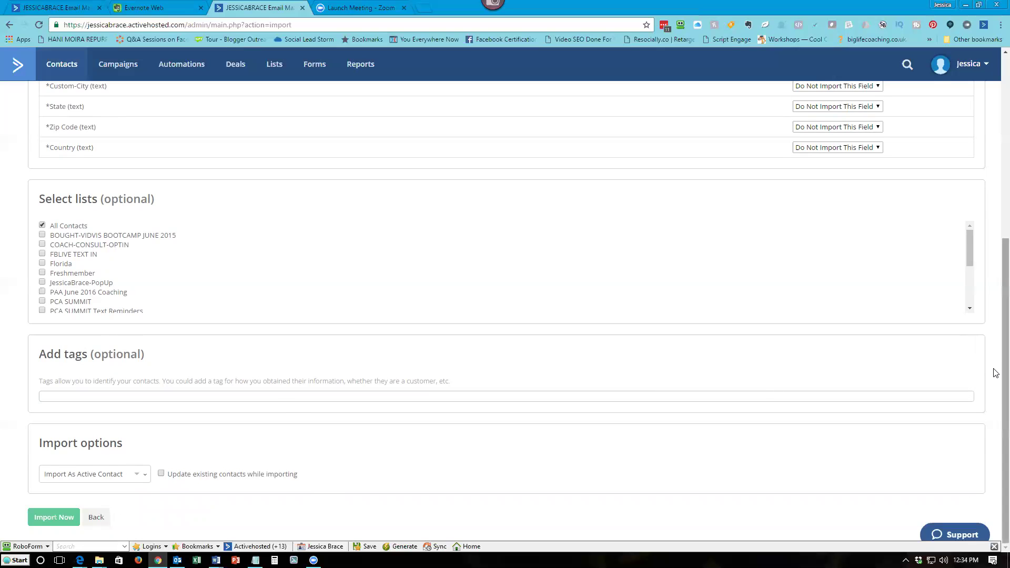
left_click_drag(996, 374, 995, 411)
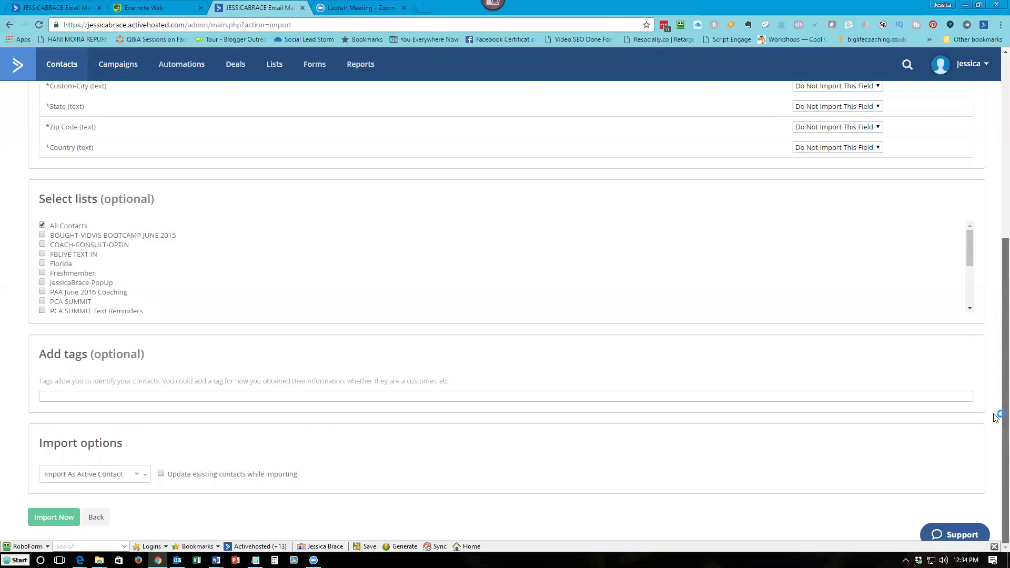
- Review the field mapping and submit the import with Import Now
scroll(995, 387, "up", 2)
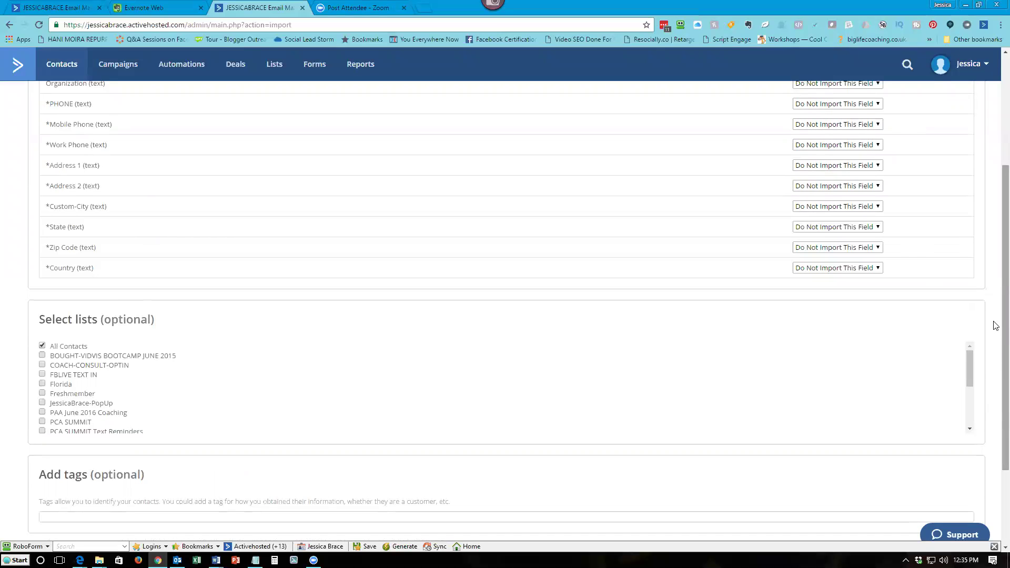
scroll(996, 368, "down", 2)
scroll(995, 369, "down", 2)
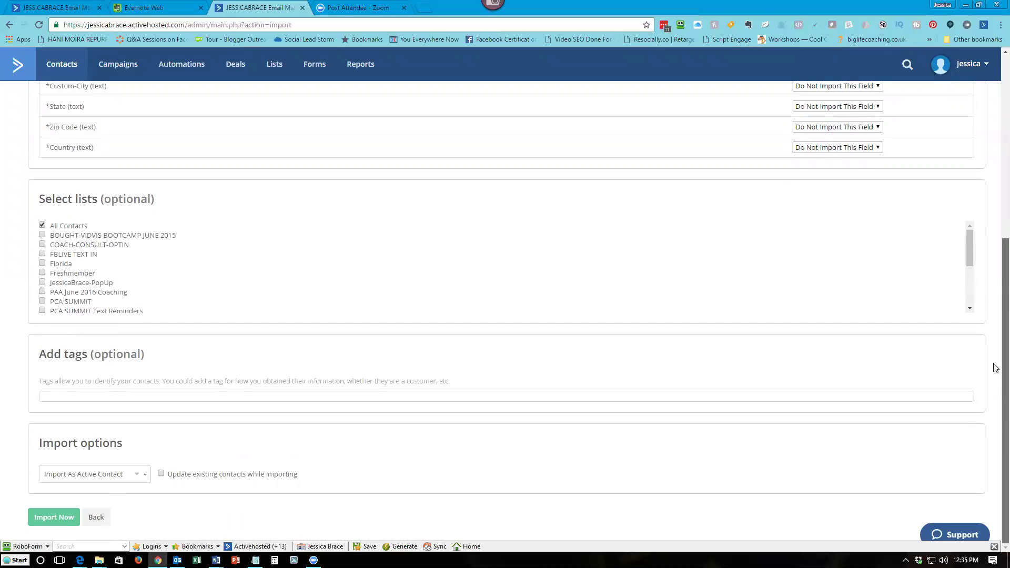
scroll(993, 368, "up", 5)
scroll(973, 220, "up", 1)
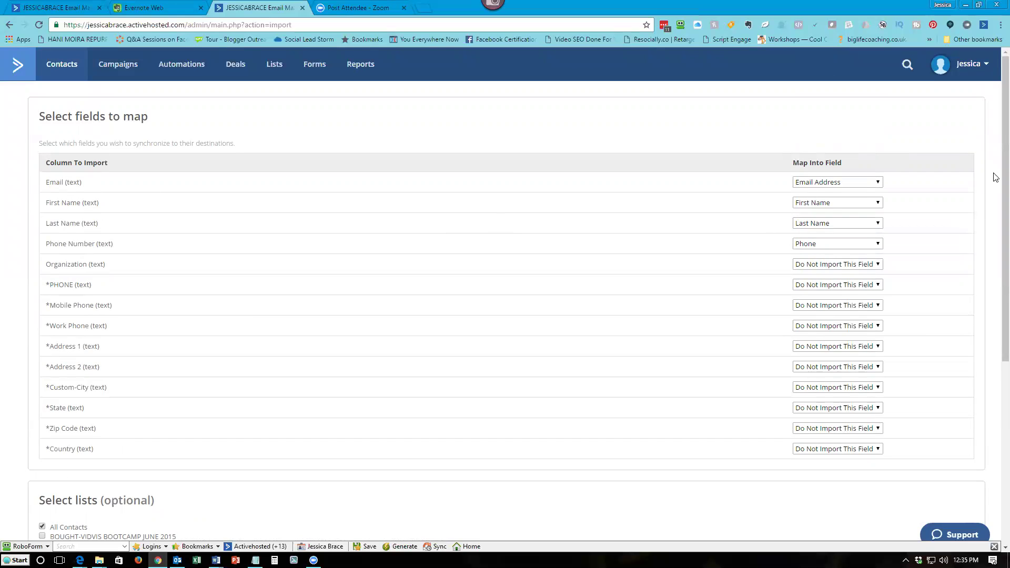
scroll(995, 237, "down", 2)
scroll(995, 237, "down", 4)
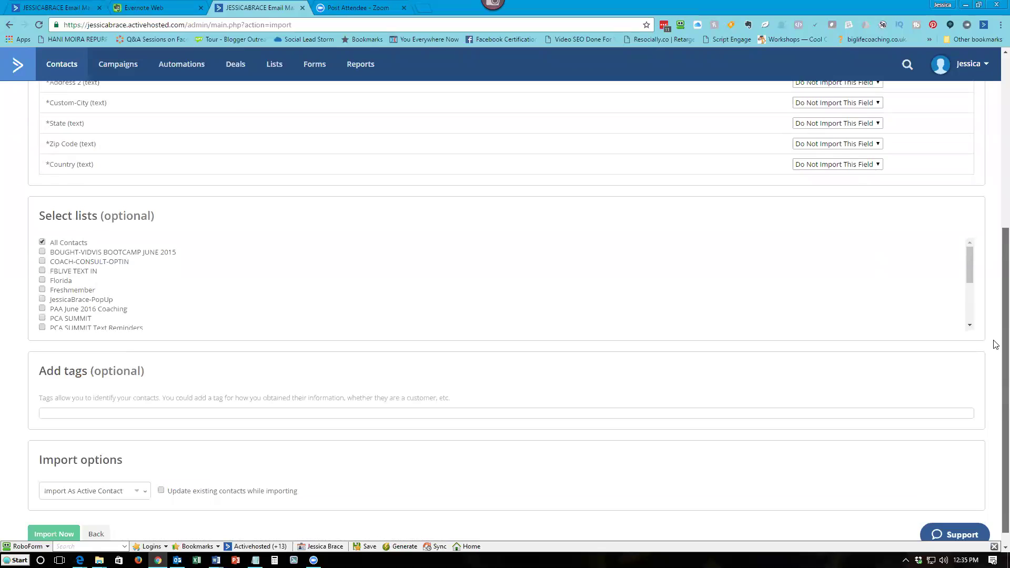
scroll(996, 344, "down", 1)
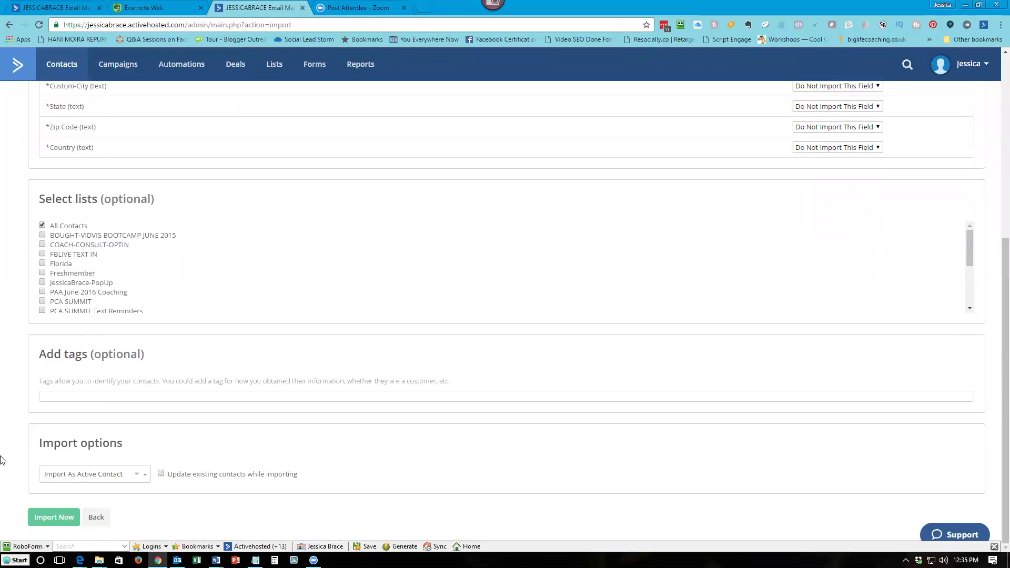
left_click(52, 524)
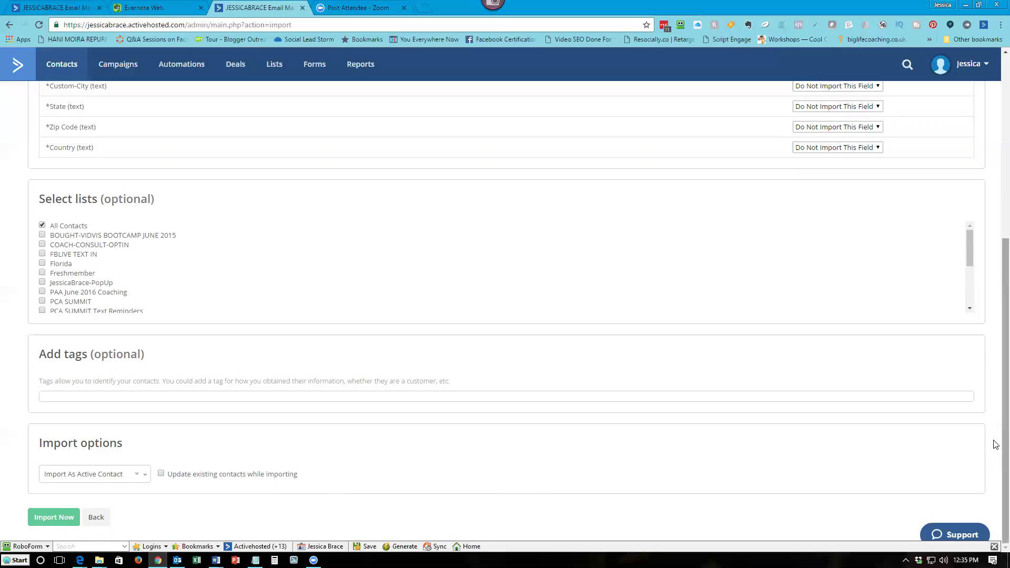
- Go to the Contacts overview to see the 4,720 imported contacts
scroll(994, 444, "up", 6)
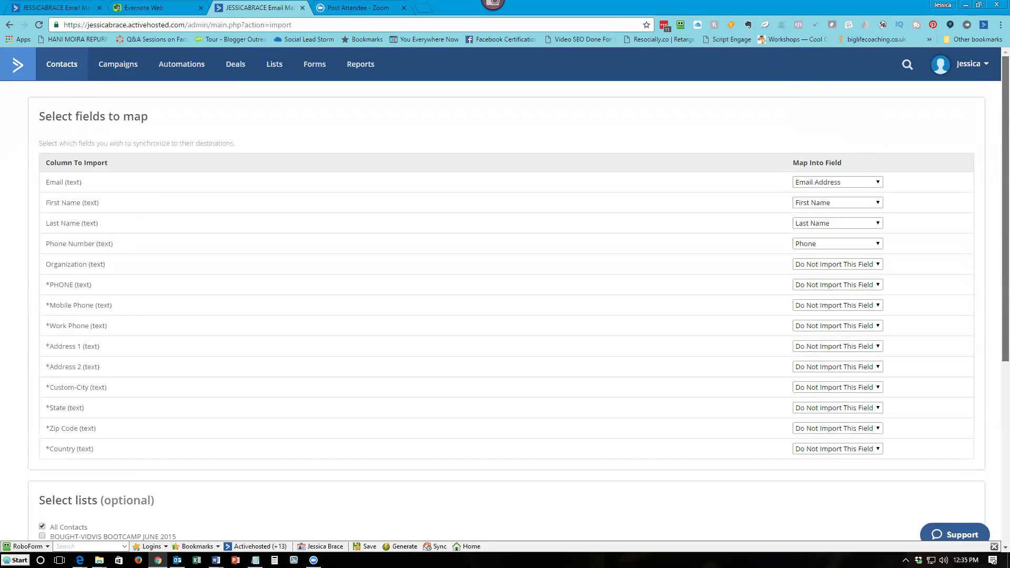
scroll(993, 288, "down", 8)
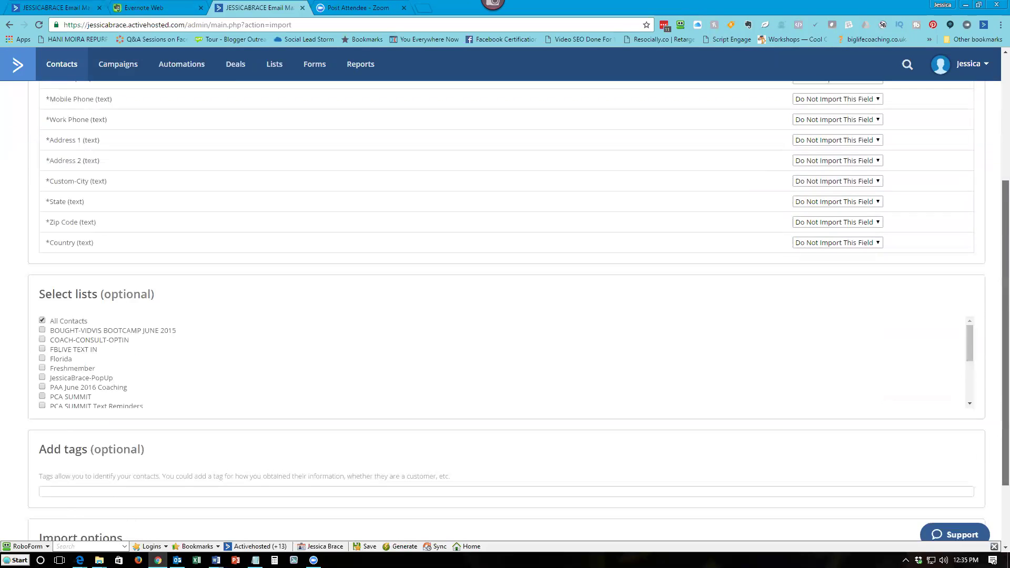
scroll(992, 289, "up", 8)
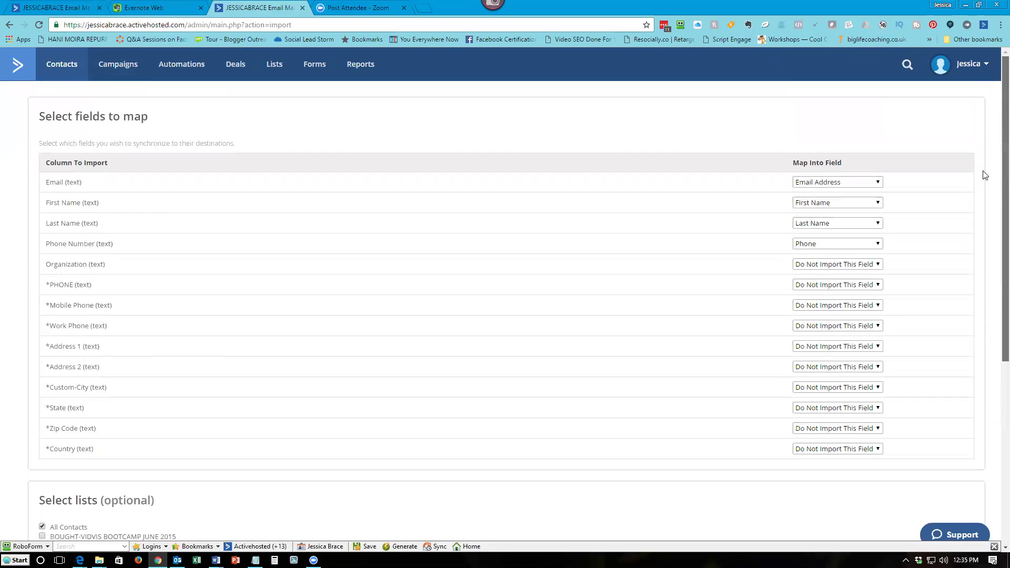
scroll(981, 297, "down", 4)
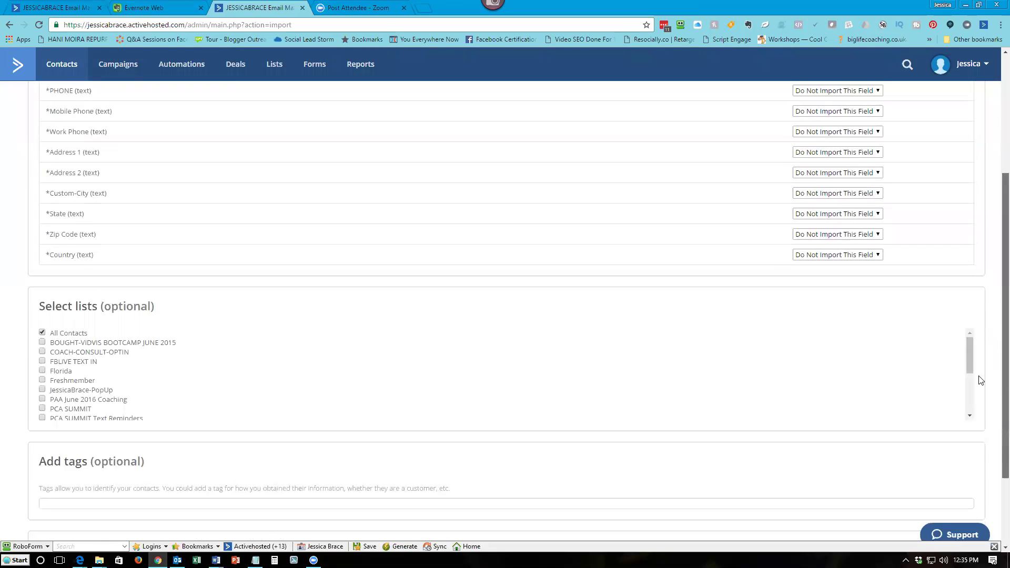
scroll(980, 380, "down", 2)
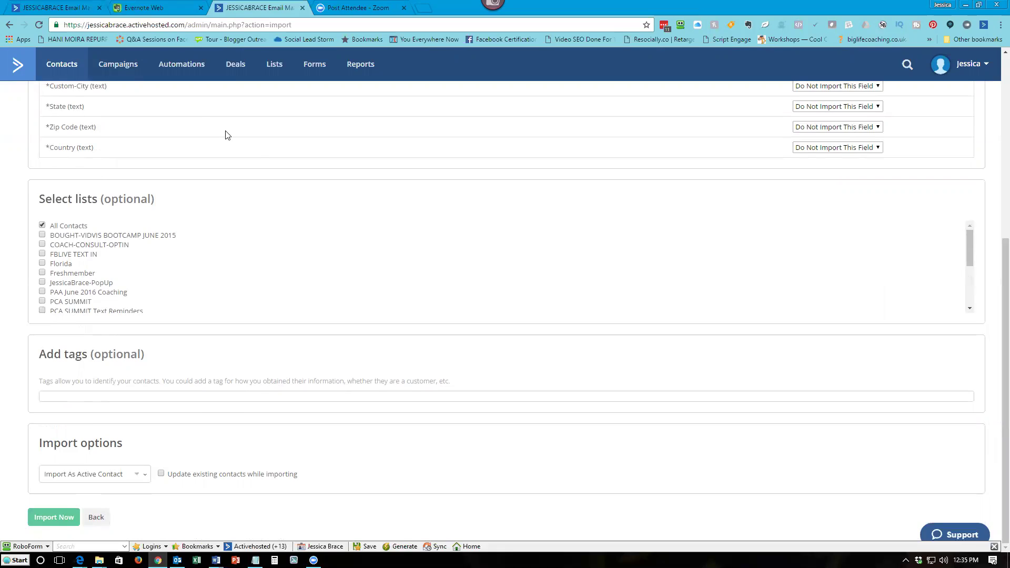
left_click(64, 67)
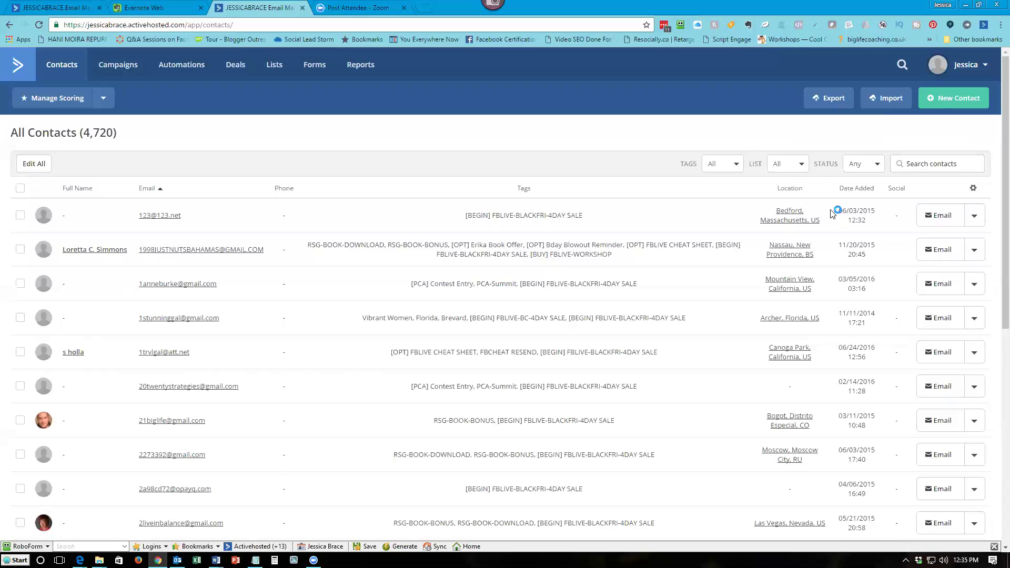
- Filter contacts by the [BEGIN] FBLIVE-BLACKFRI-4DAY SALE tag, then switch to RSG-BOOK-BONUS
left_click(735, 165)
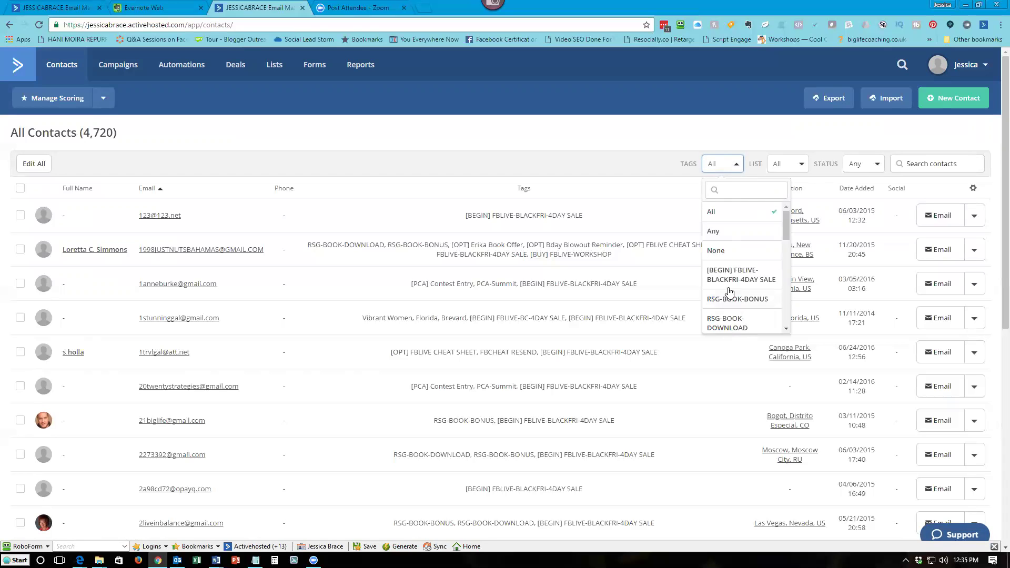
left_click(727, 275)
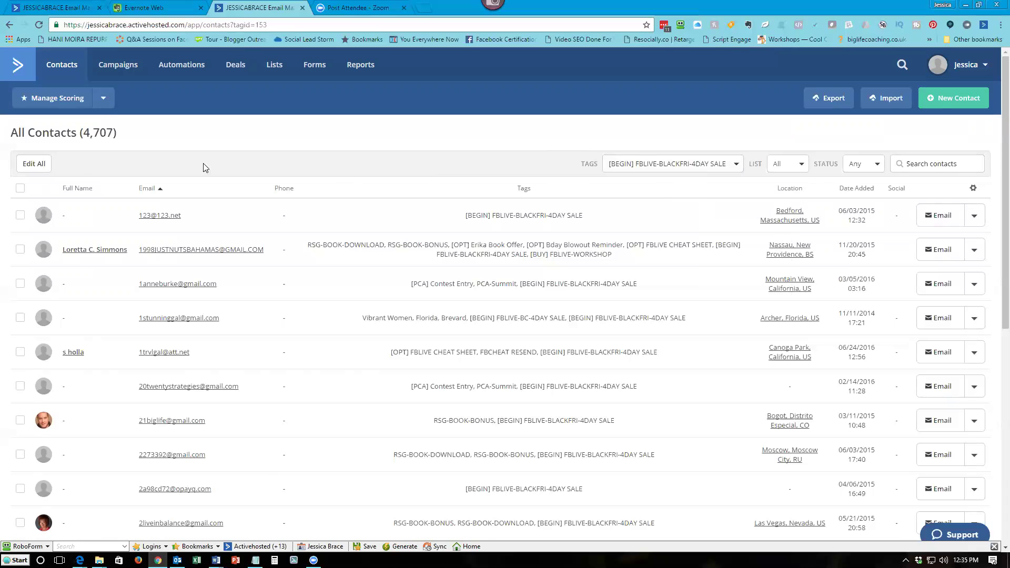
left_click(736, 167)
left_click(672, 289)
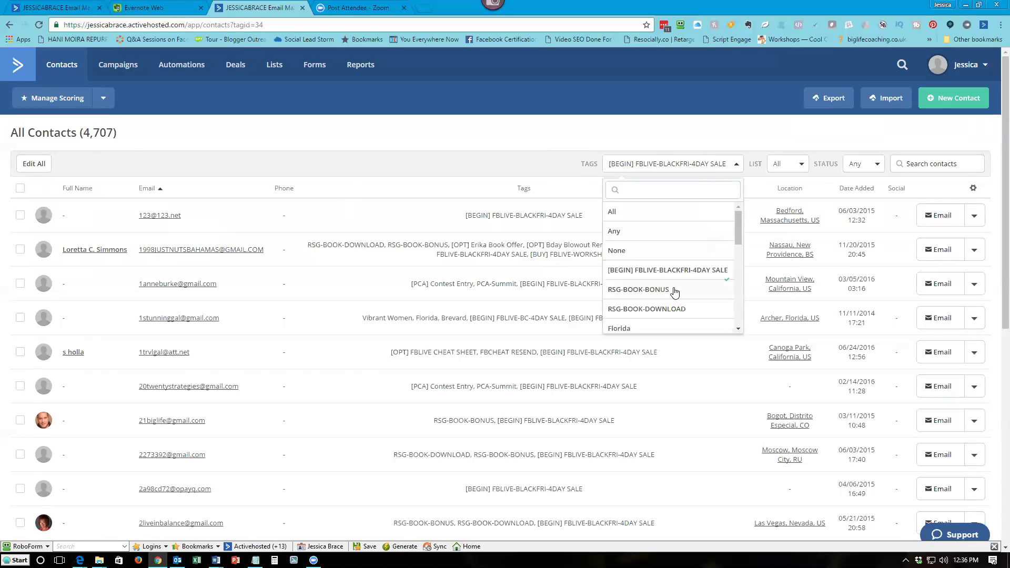